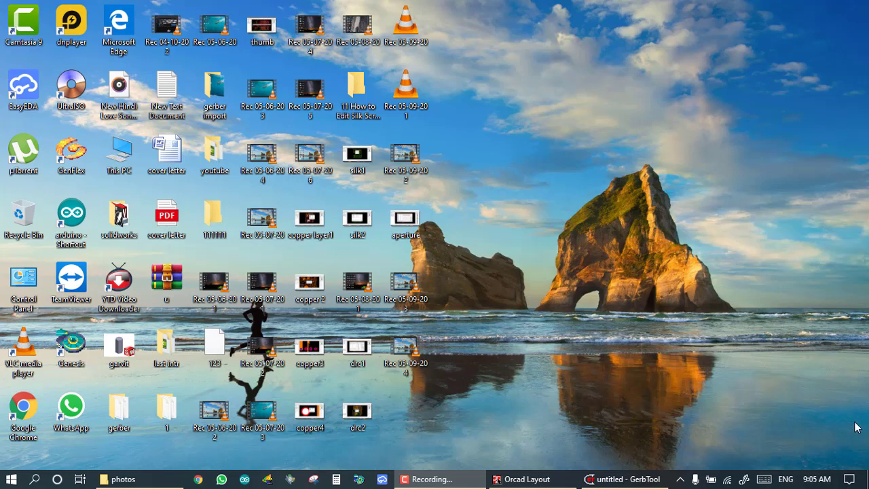
# Switch to GerbTool, hide layer 10 and display layers 3, 4 and 5 of the board
pyautogui.click(599, 479)
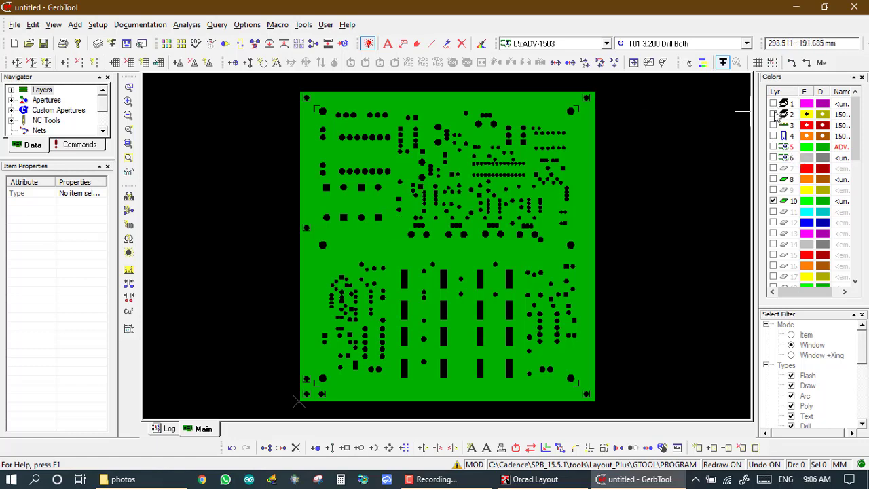
pyautogui.click(772, 125)
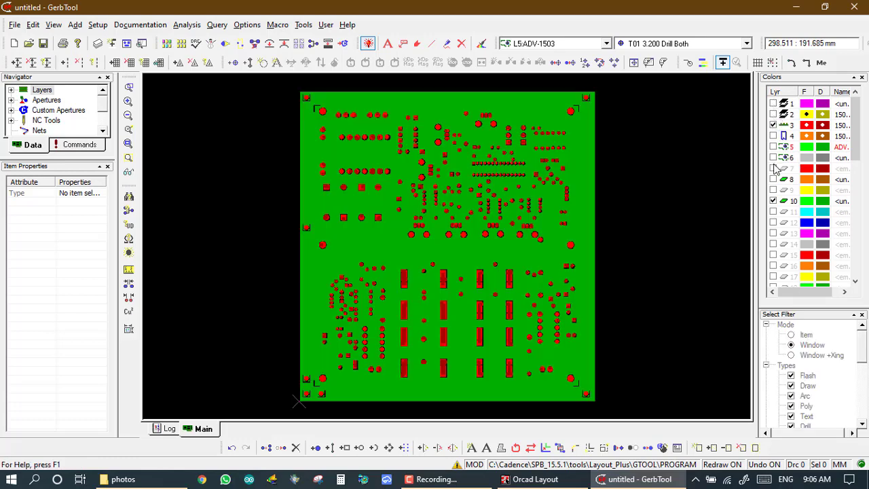
pyautogui.click(772, 201)
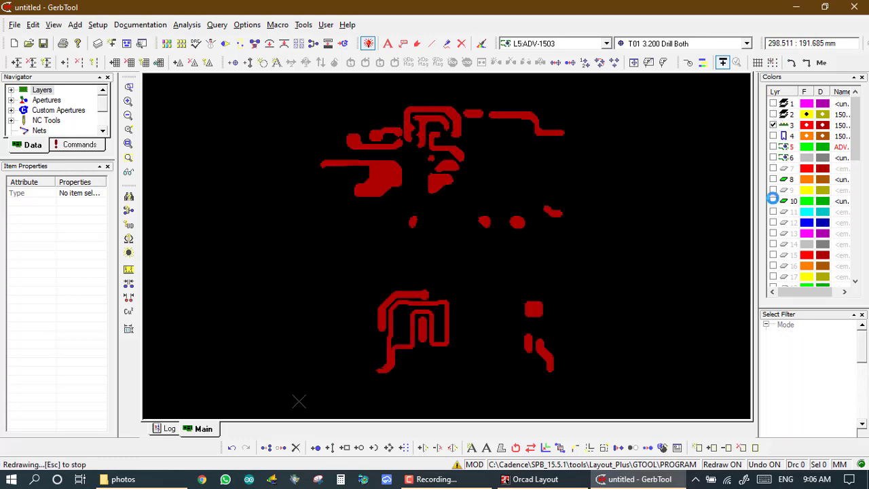
pyautogui.click(773, 136)
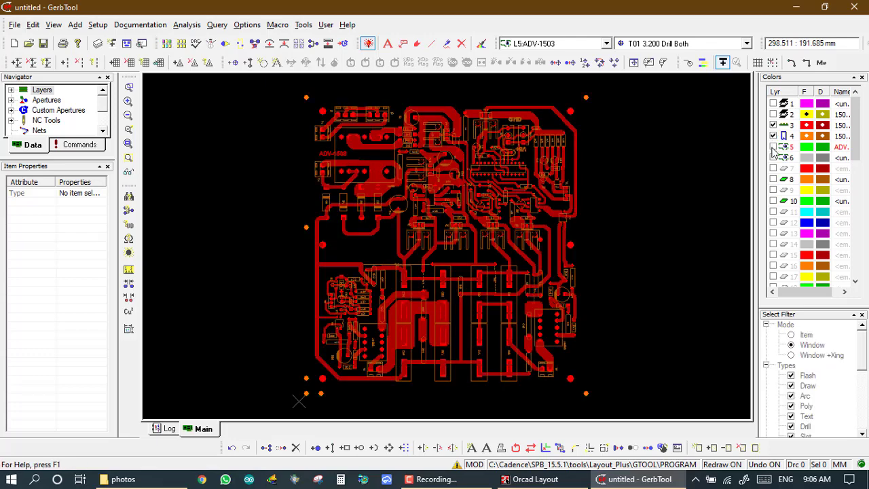
pyautogui.click(773, 147)
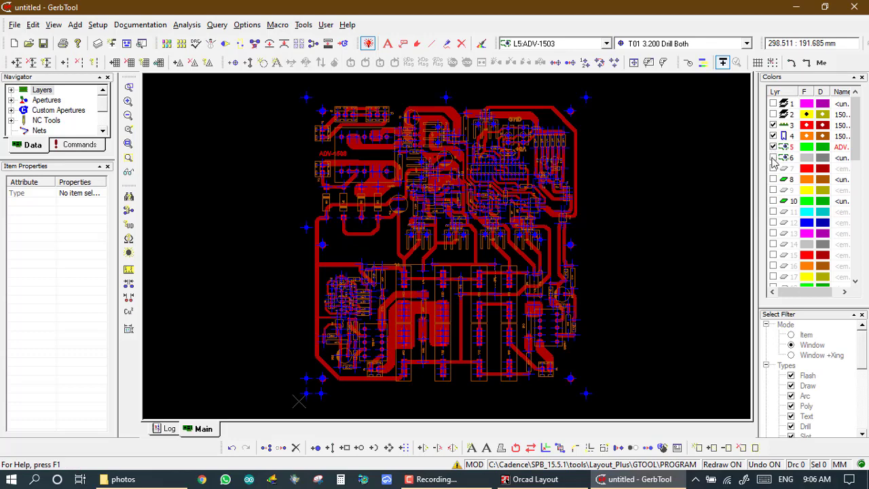
# Temporarily display layers 6, 8 and 10 over the board and hide them again
pyautogui.click(772, 158)
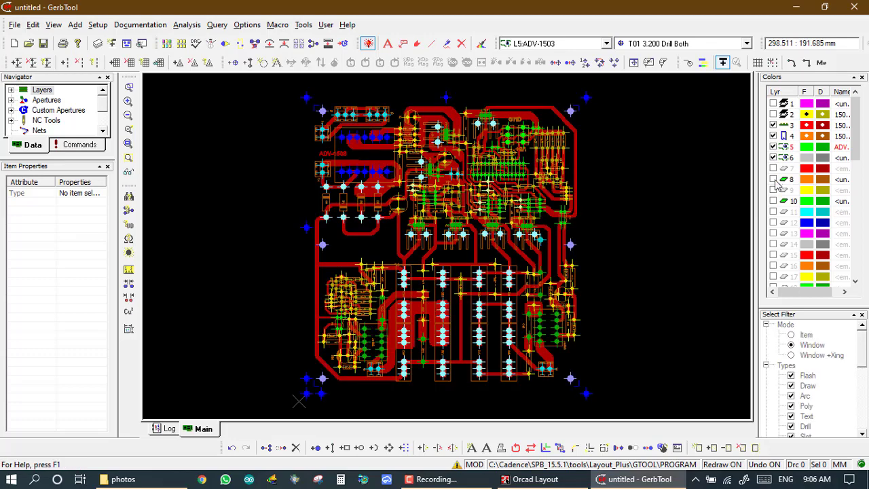
pyautogui.click(774, 180)
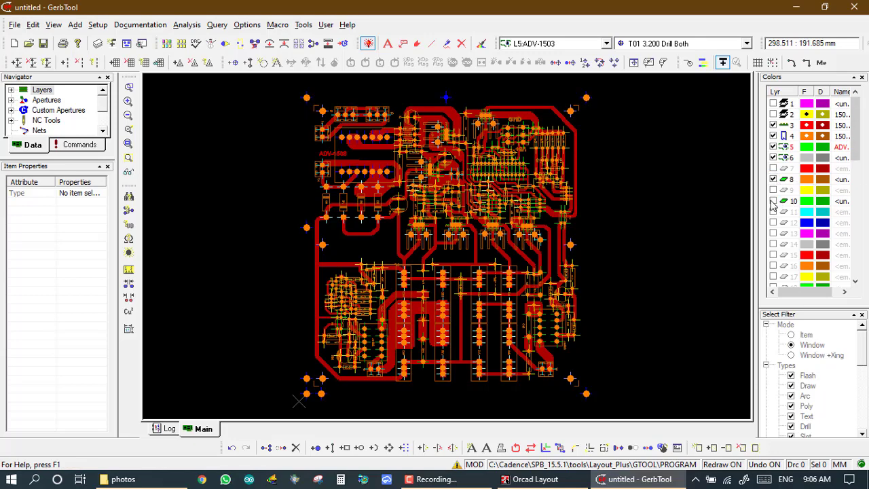
pyautogui.click(772, 202)
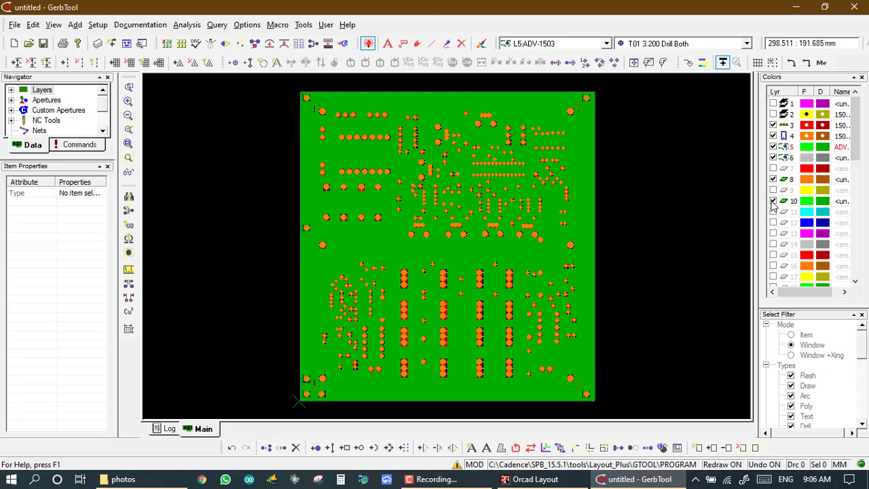
pyautogui.click(772, 202)
pyautogui.click(774, 179)
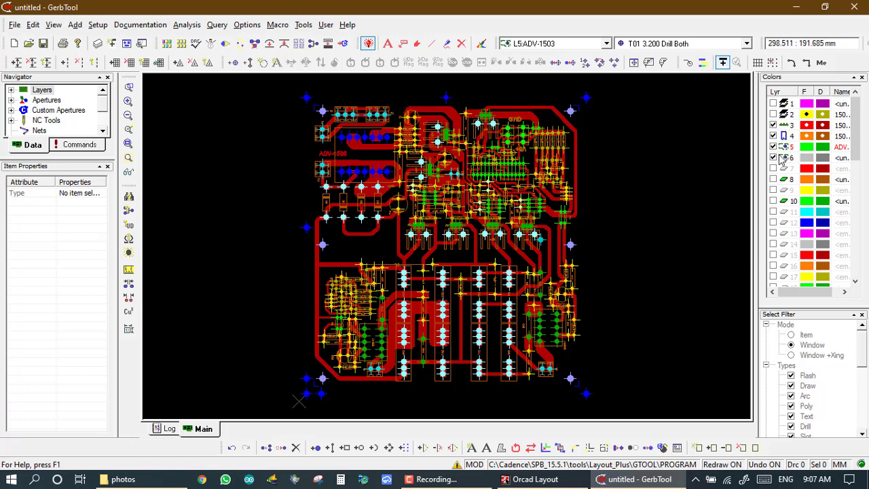
pyautogui.click(774, 158)
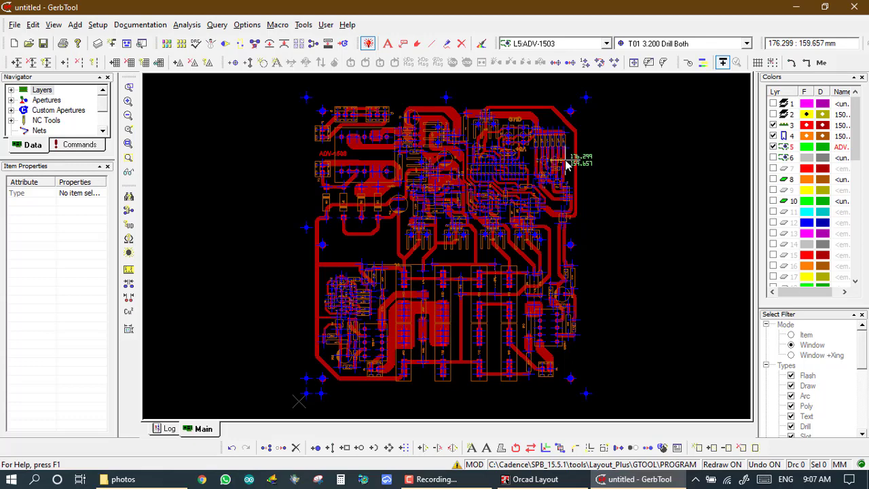
# Start a Gerber export with only 1503.c01 and 1503.l02 selected, excluding Layer8.gbr and Layer10.gbr
pyautogui.scroll(1, 566, 165)
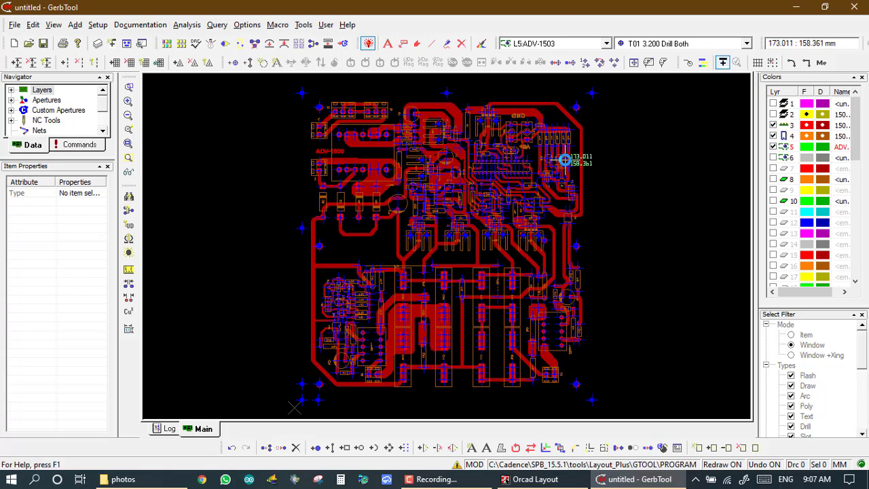
pyautogui.click(15, 25)
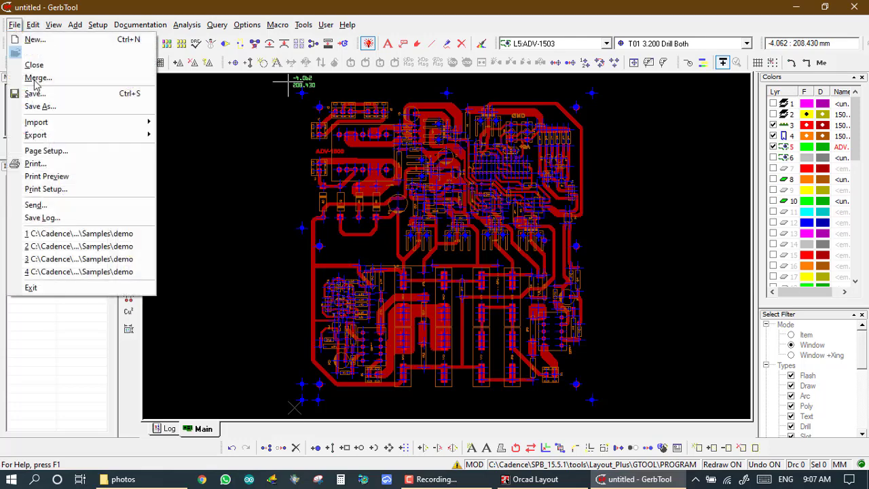
pyautogui.moveTo(134, 138)
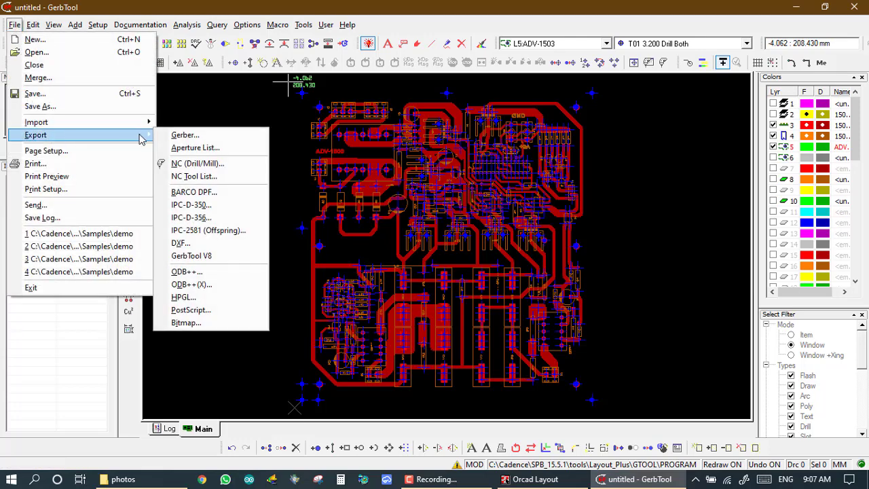
pyautogui.click(174, 139)
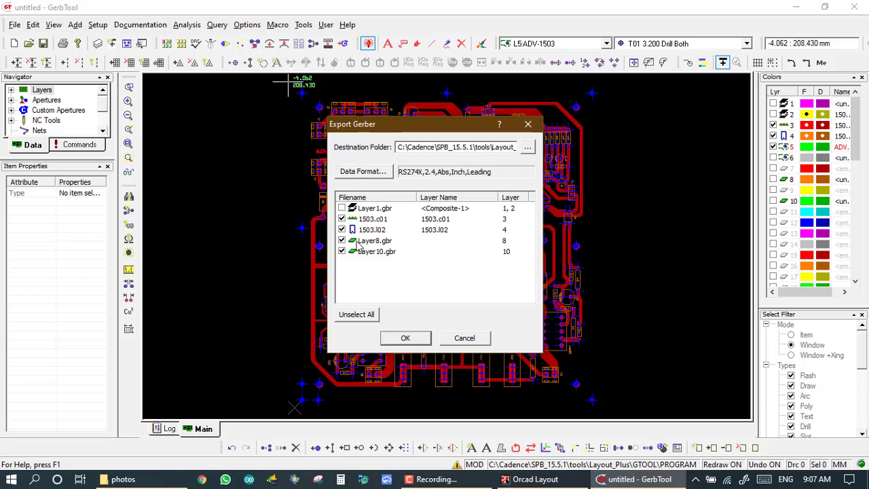
pyautogui.click(341, 242)
# Set the Gerber export destination to the desktop's gerber folder, merging a new folder given that name into the existing one
pyautogui.click(528, 147)
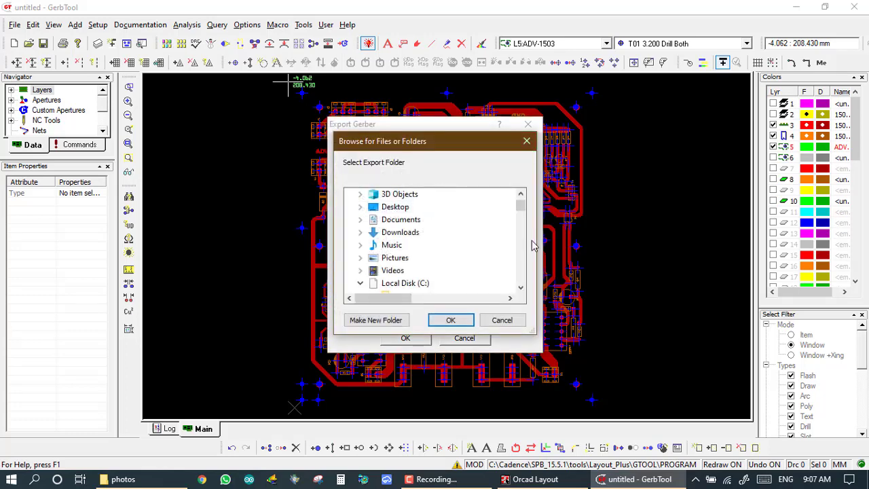
pyautogui.click(395, 208)
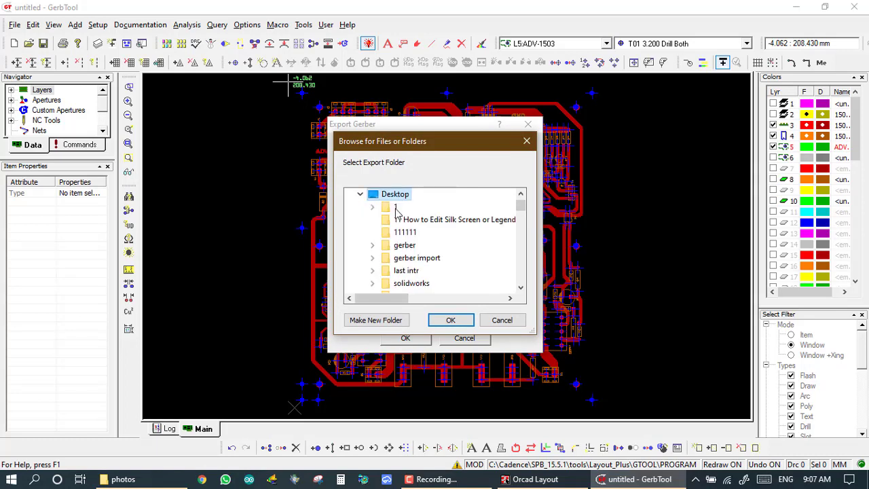
pyautogui.click(387, 321)
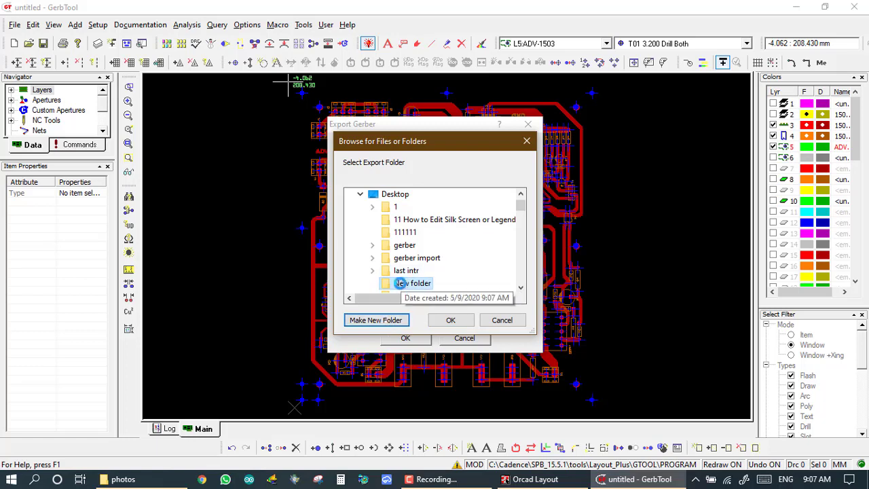
pyautogui.rightClick(399, 283)
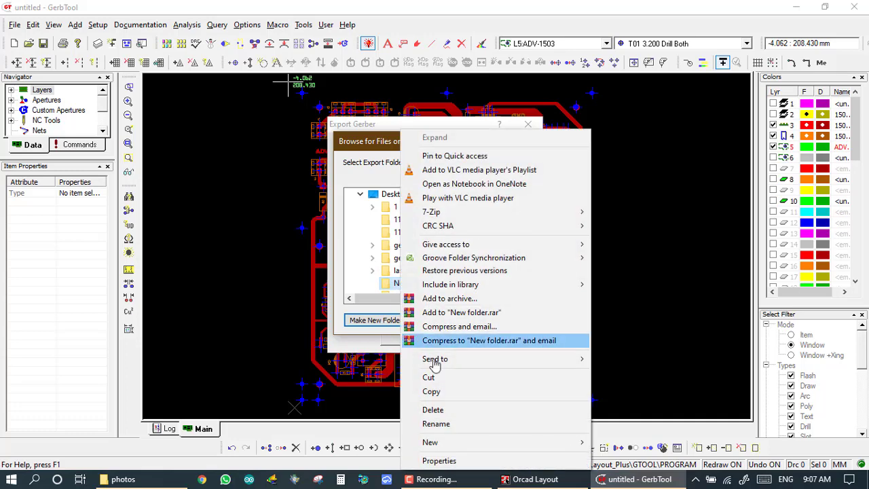
pyautogui.click(435, 424)
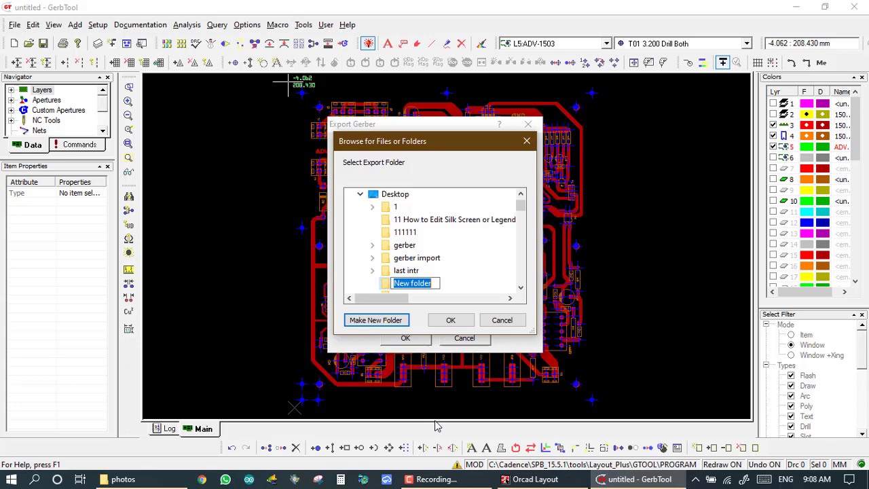
pyautogui.write('gerber')
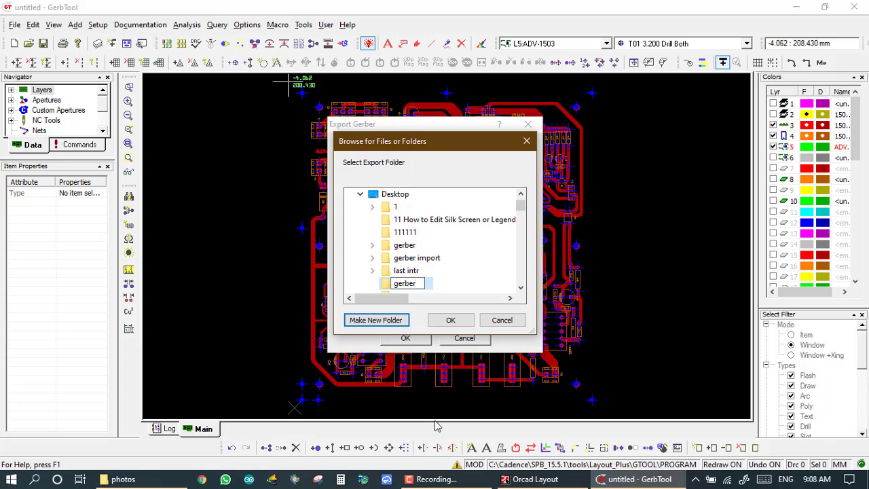
pyautogui.press('Return')
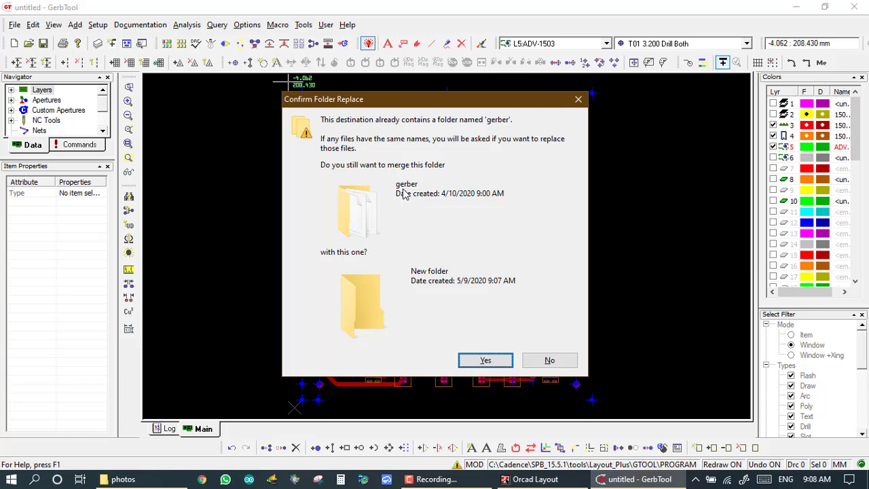
pyautogui.click(478, 360)
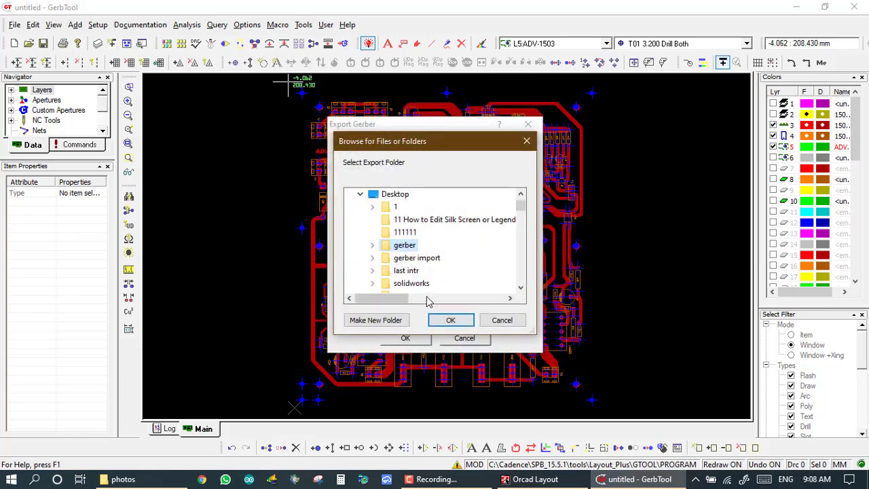
pyautogui.click(442, 324)
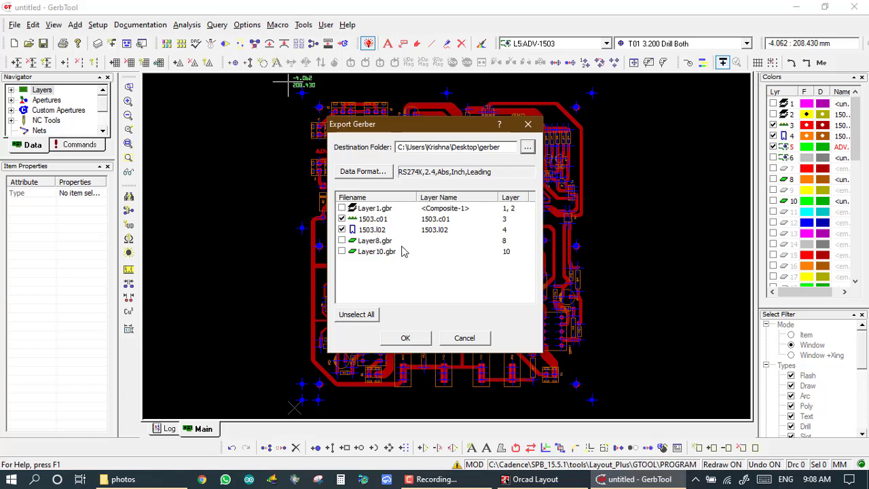
# Run the Gerber export, replacing all existing files and acknowledging the polarity conversion notes
pyautogui.click(405, 339)
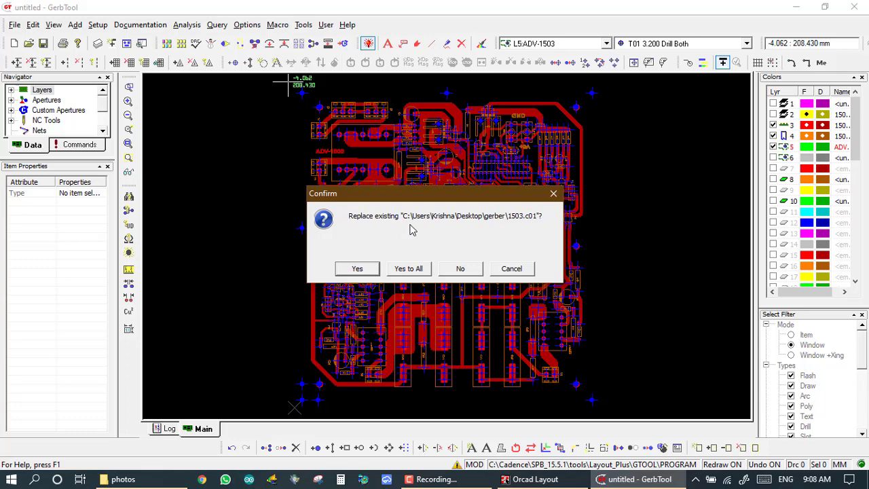
pyautogui.click(407, 268)
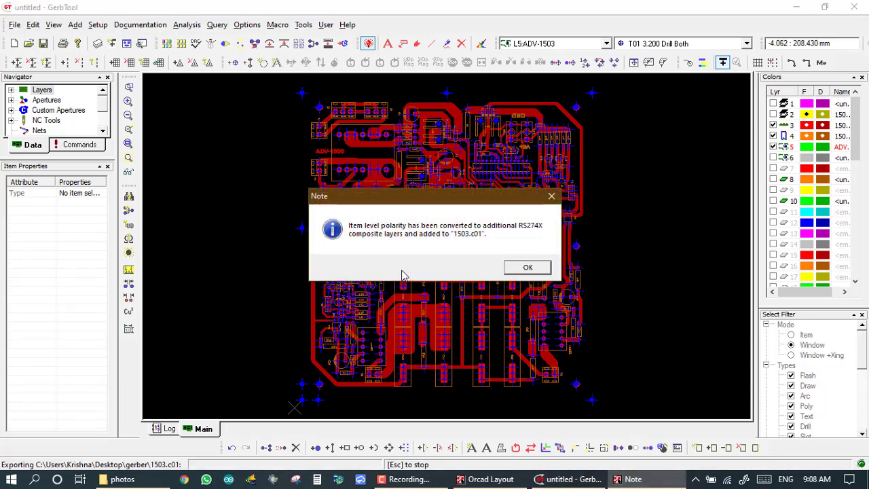
pyautogui.click(511, 273)
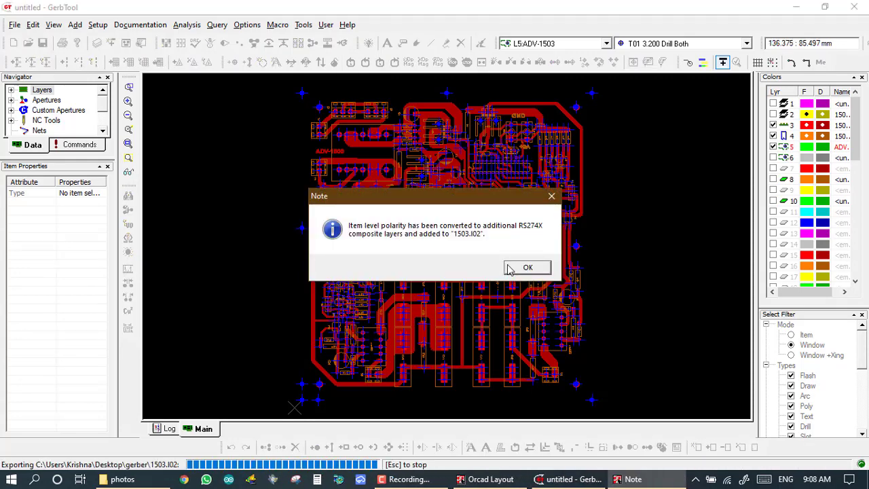
pyautogui.click(510, 269)
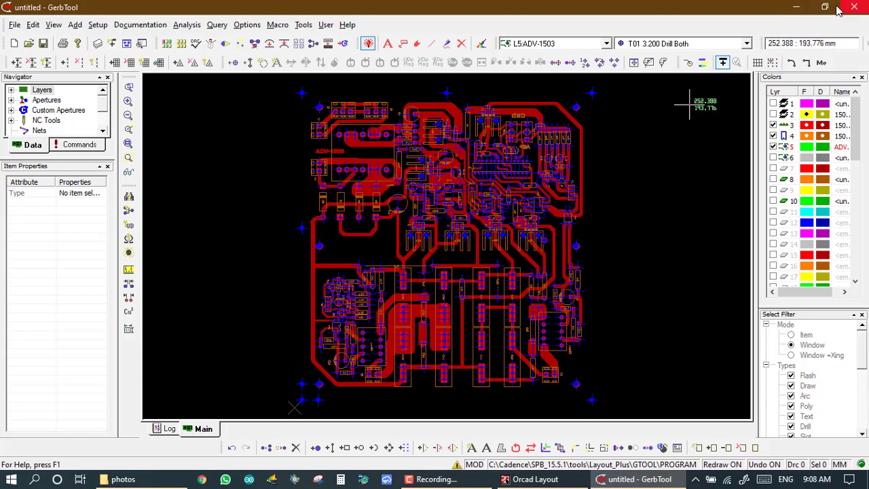
# Open the gerber folder on the desktop to check the exported files, and return to GerbTool
pyautogui.click(799, 10)
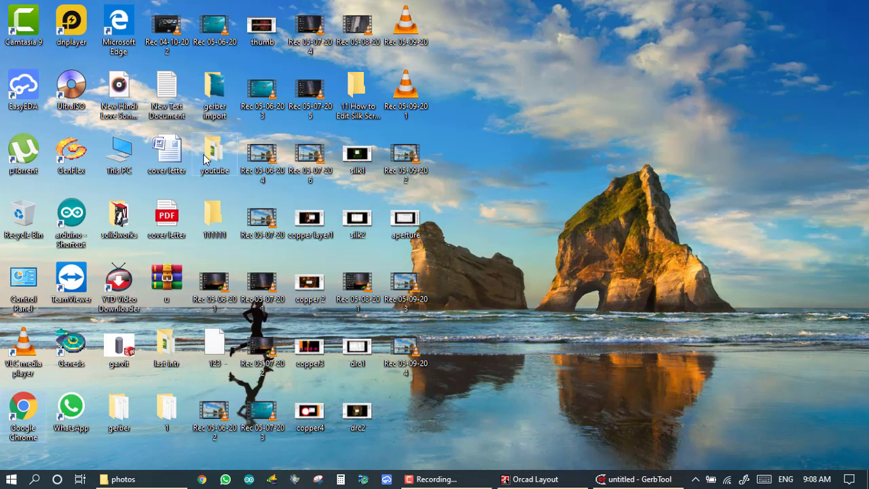
pyautogui.press('g')
pyautogui.press('g')
pyautogui.press('g')
pyautogui.doubleClick(121, 408)
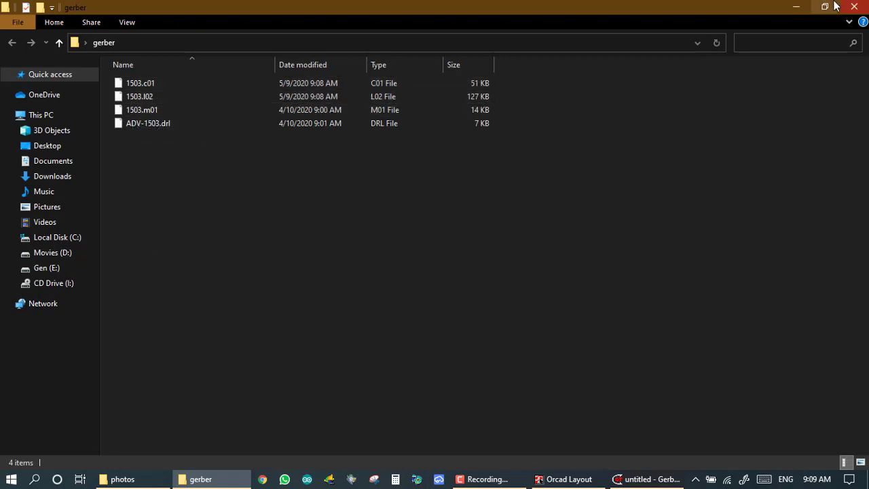
pyautogui.click(797, 7)
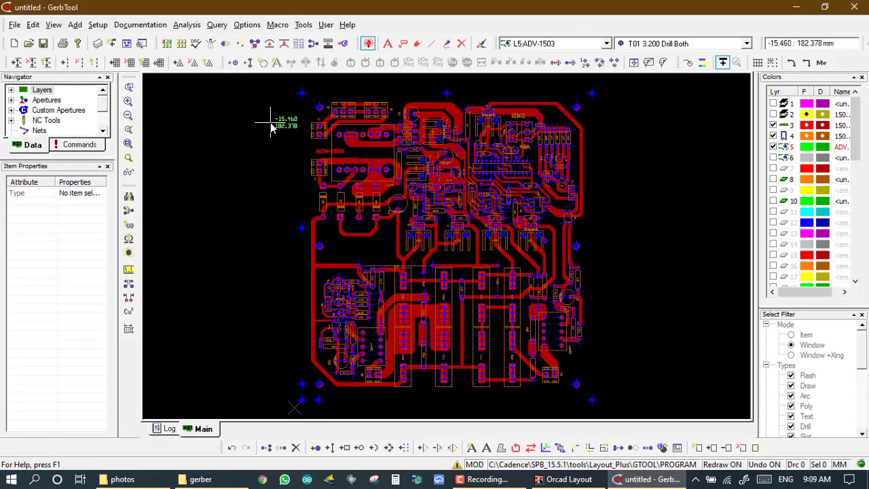
# Start an NC drill/mill export and set its destination to the desktop's gerber folder
pyautogui.click(15, 25)
pyautogui.moveTo(100, 140)
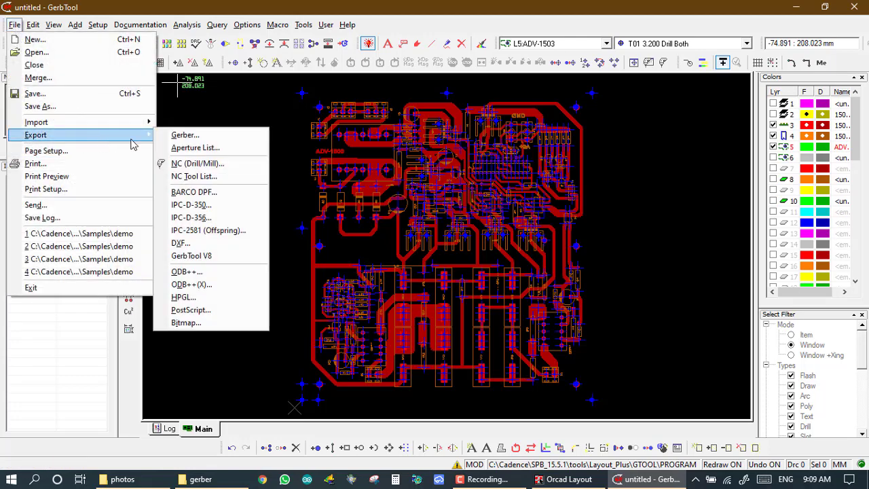
pyautogui.click(175, 168)
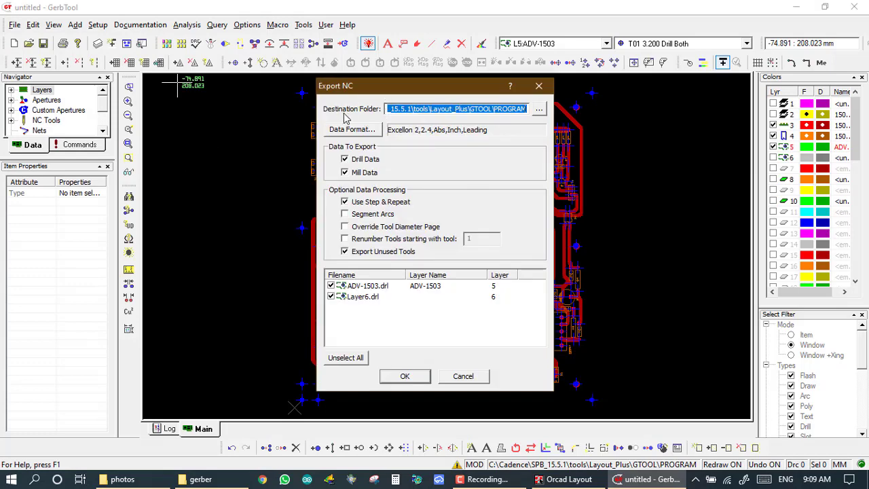
pyautogui.click(541, 109)
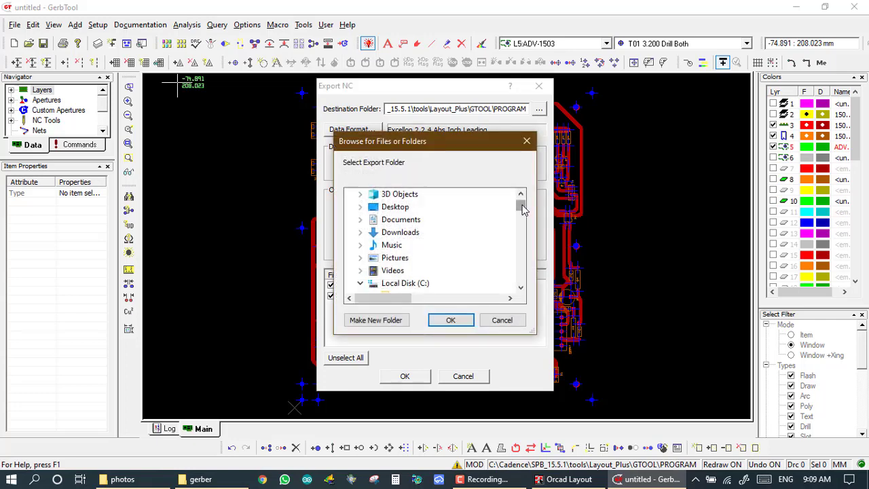
pyautogui.moveTo(522, 209); pyautogui.dragTo(522, 273)
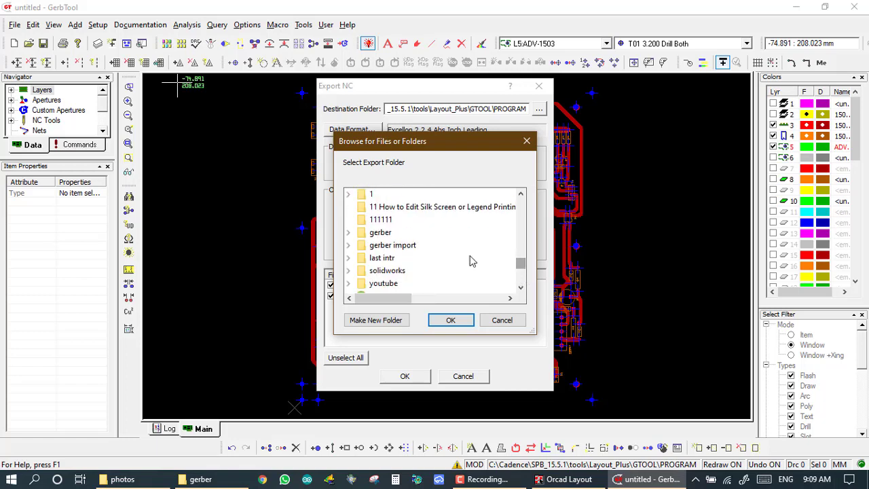
pyautogui.doubleClick(370, 232)
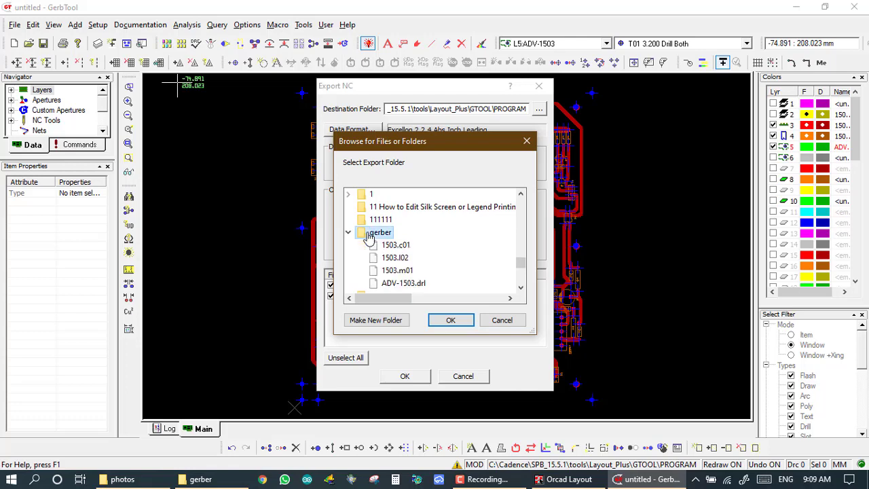
pyautogui.click(451, 321)
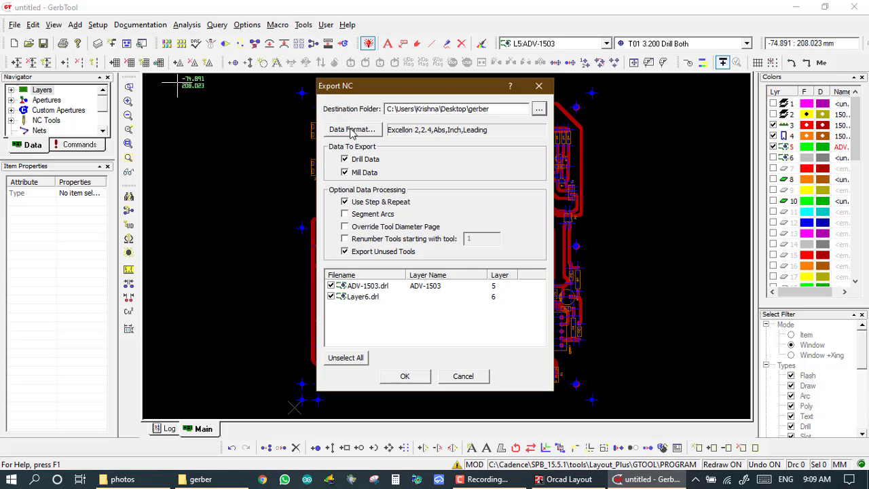
# Set the NC export data format to 3.3 with metric units, keeping Excellon 2, absolute mode and leading zero suppression
pyautogui.click(351, 130)
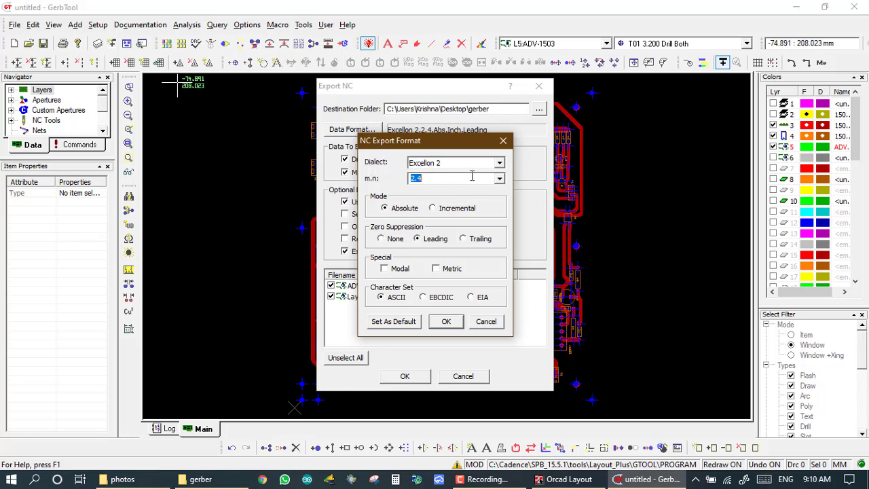
pyautogui.click(500, 178)
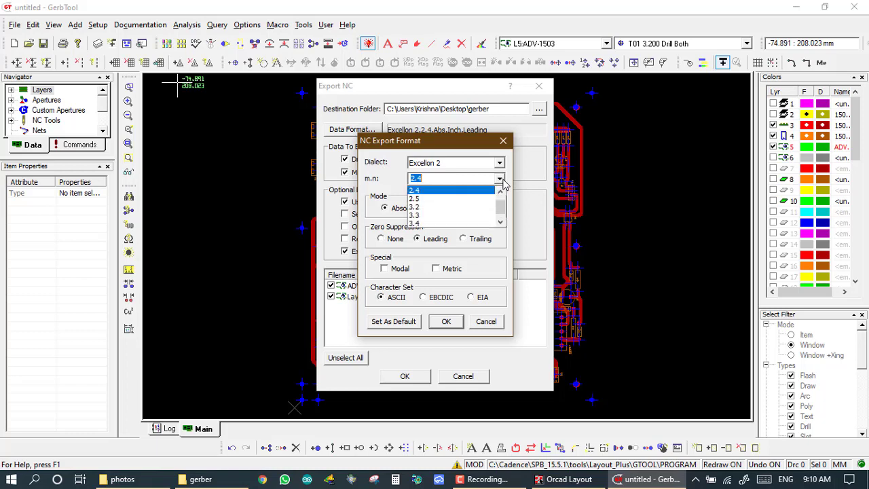
pyautogui.click(429, 215)
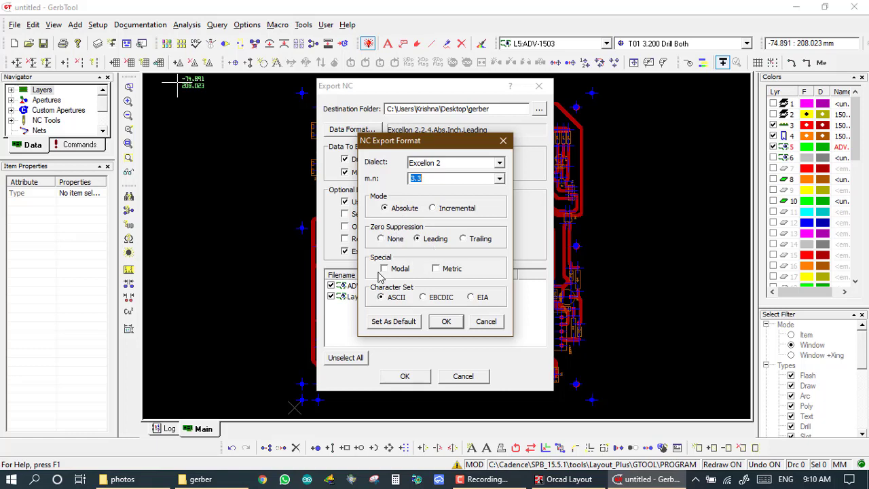
pyautogui.click(448, 272)
pyautogui.click(444, 322)
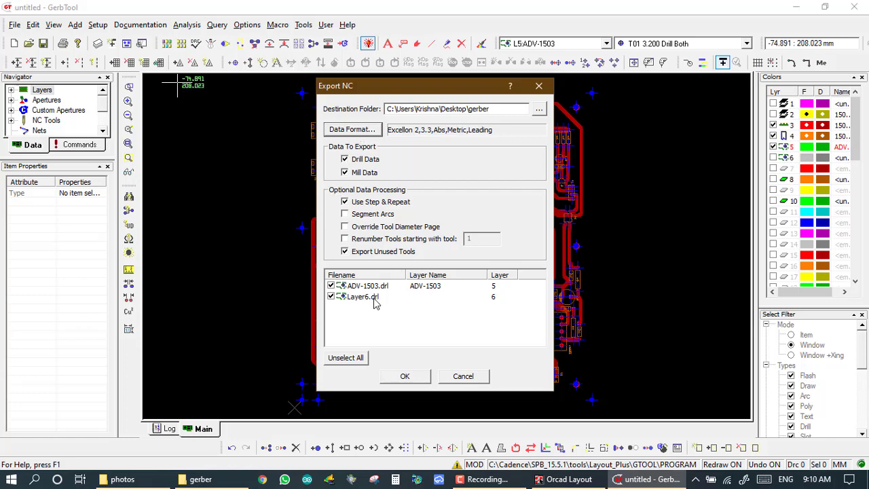
# Exclude Layer6.drl and run the NC export of ADV-1503.drl, replacing existing files and proceeding with the Layer 5 export
pyautogui.click(331, 297)
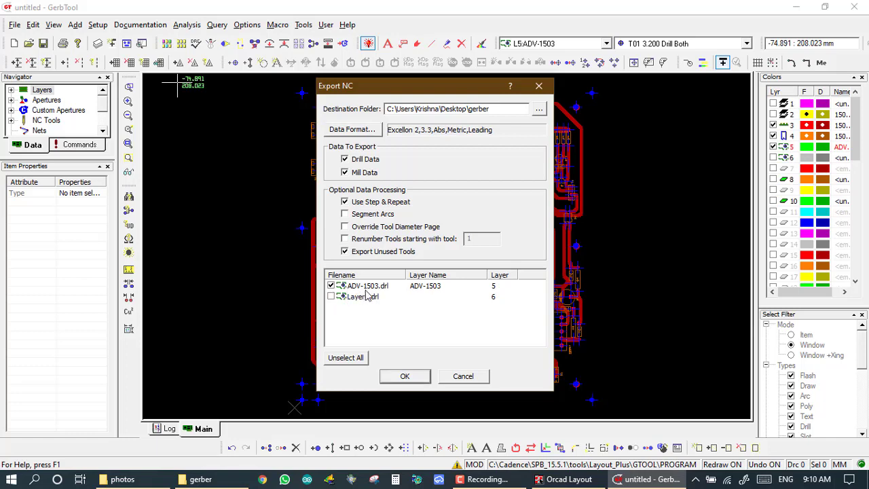
pyautogui.click(402, 378)
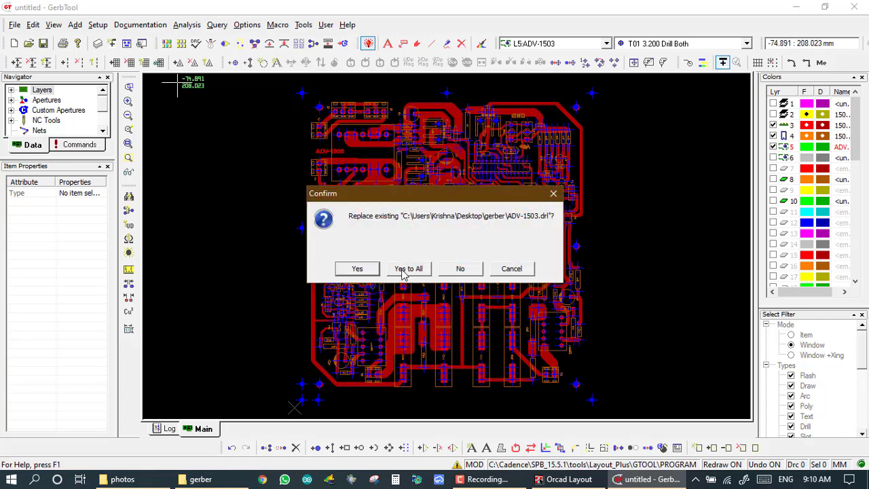
pyautogui.click(405, 269)
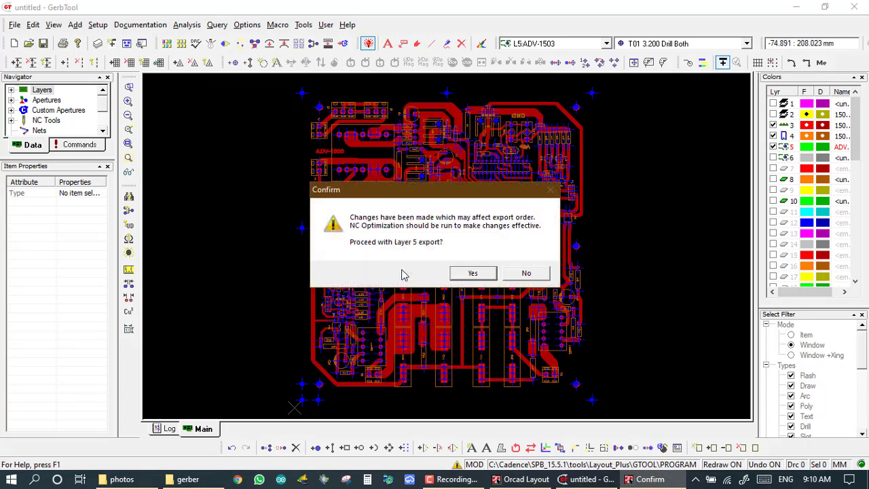
pyautogui.click(471, 273)
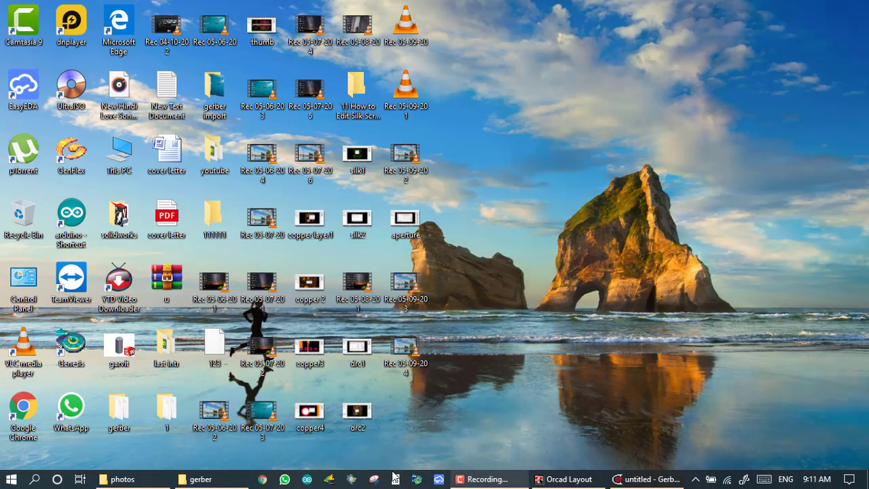
# Open the exported ADV-1503.drl from the gerber folder in Notepad, maximized, to examine its format header and tool list
pyautogui.click(201, 482)
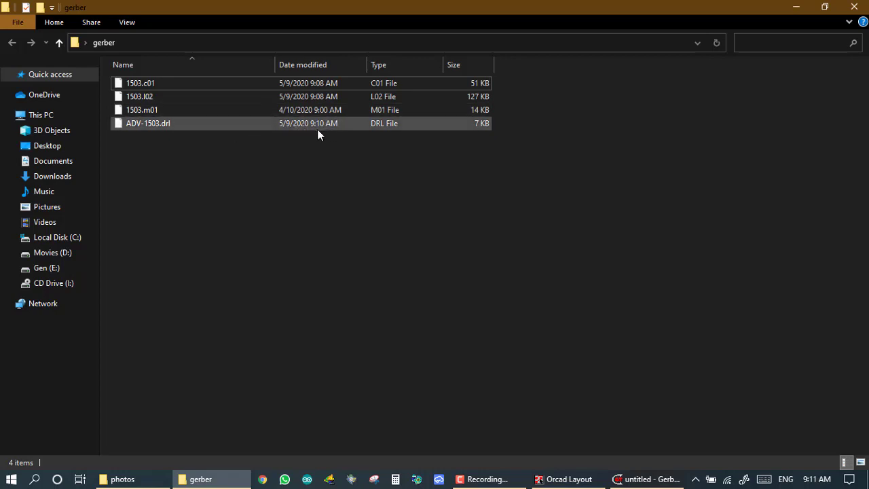
pyautogui.doubleClick(161, 126)
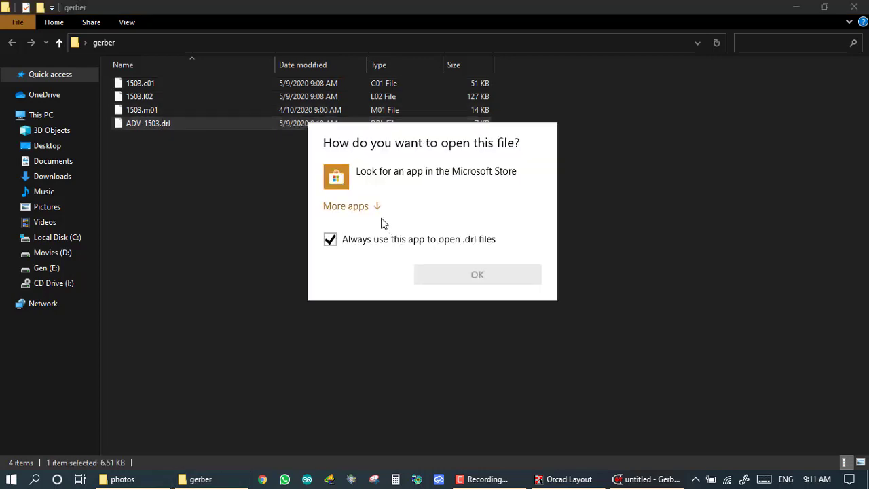
pyautogui.click(382, 216)
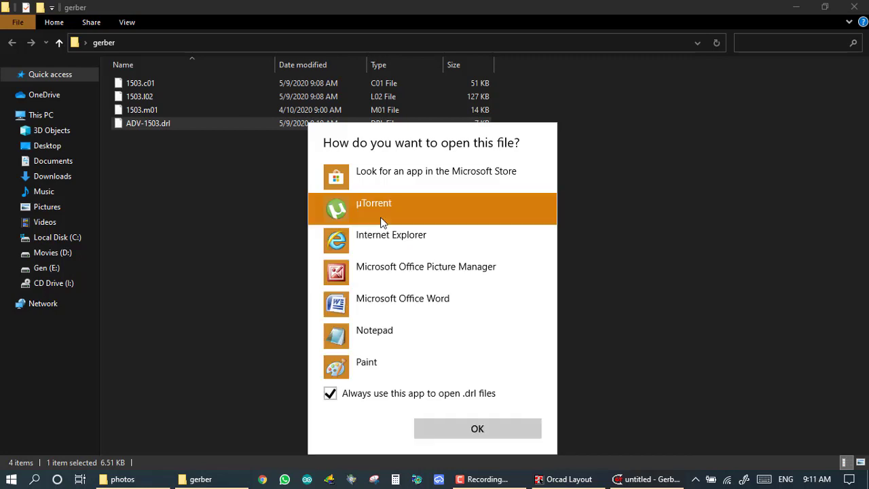
pyautogui.doubleClick(381, 334)
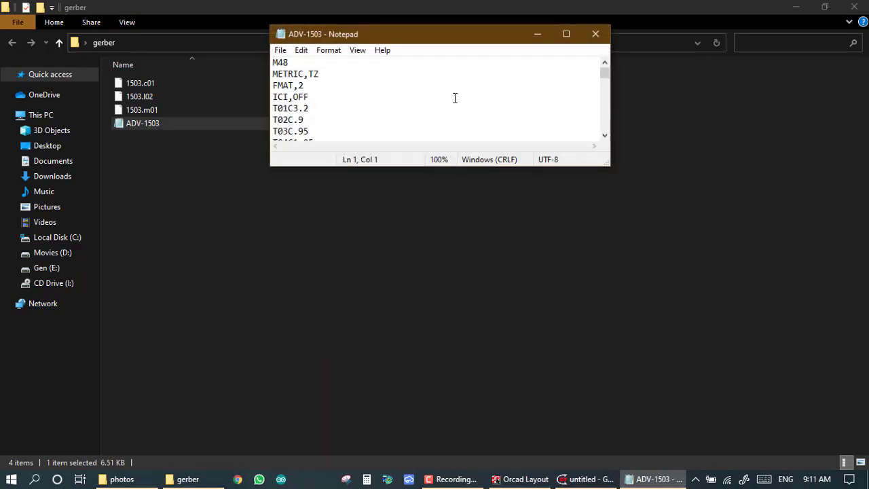
pyautogui.doubleClick(444, 39)
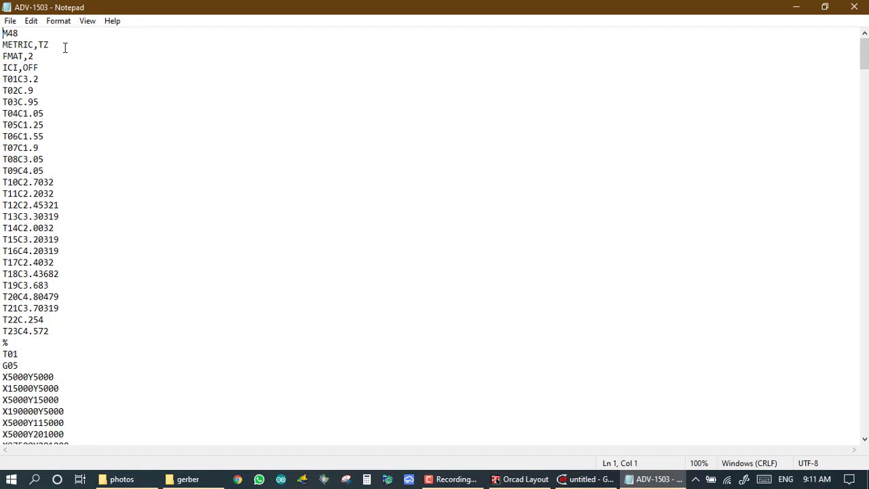
# Launch another program while keeping the drill file open in Notepad
pyautogui.click(324, 480)
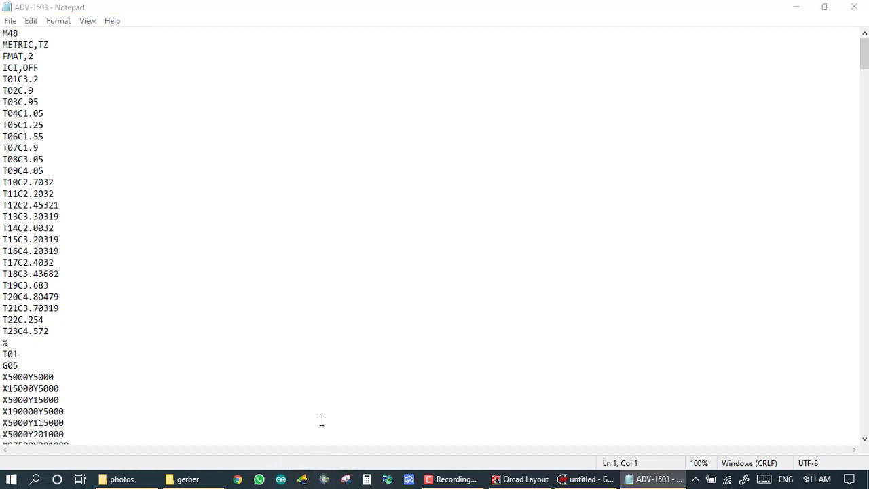